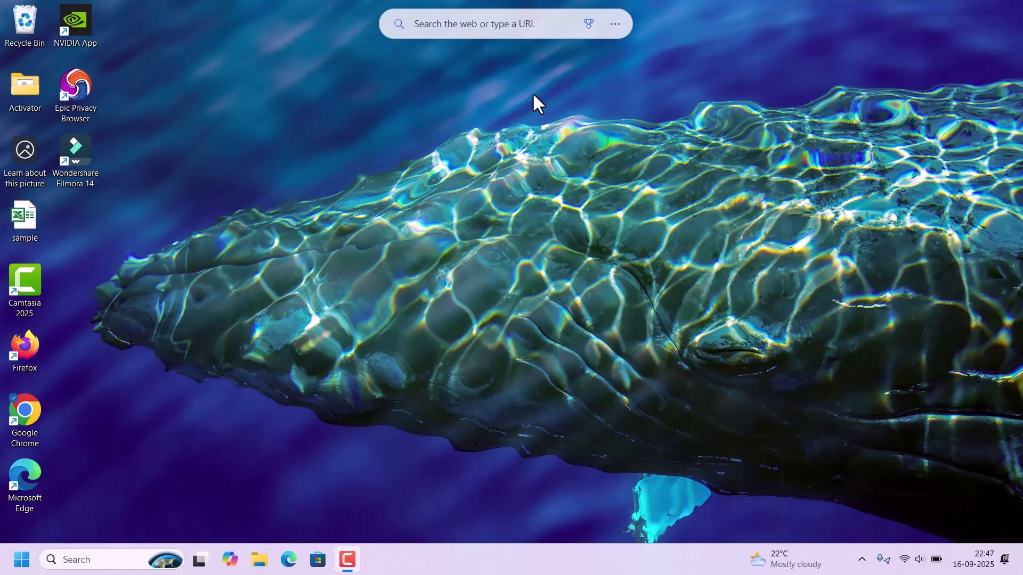
- Launch Chrome and delete history, download history, cookies and cached files for All time
{"action": "double_click", "coordinate": [19, 416]}
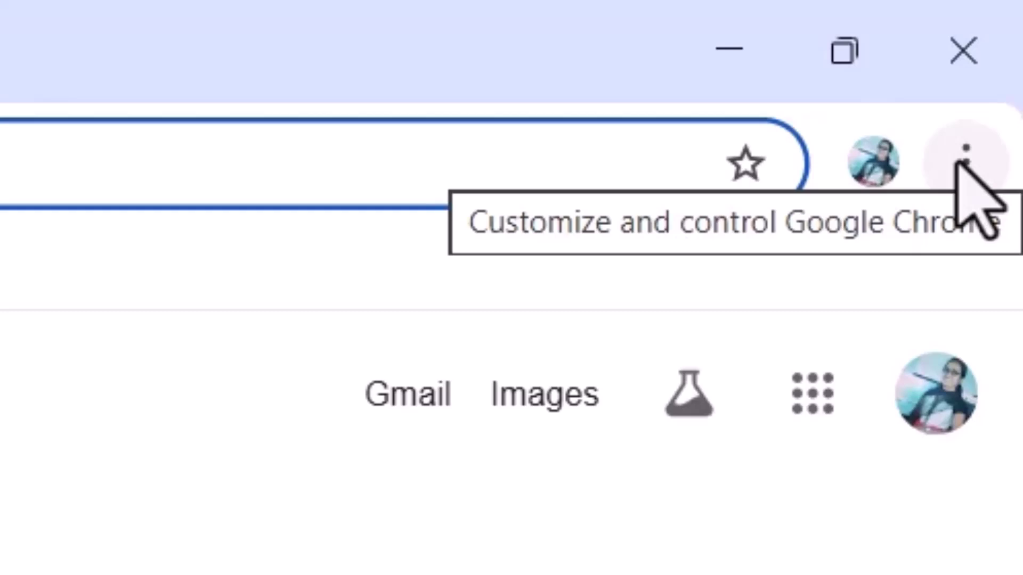
{"action": "left_click", "coordinate": [966, 160]}
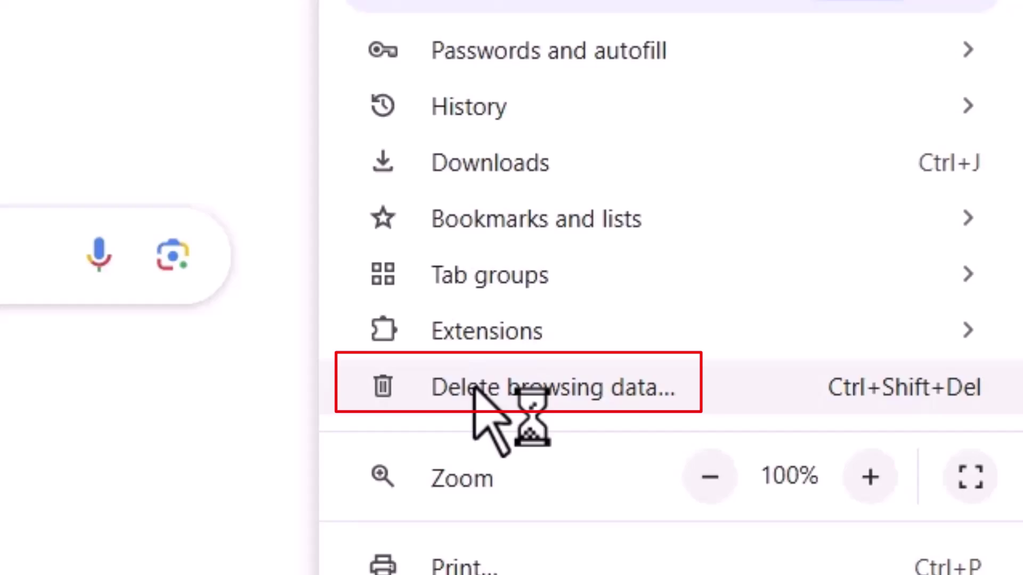
{"action": "left_click", "coordinate": [478, 389]}
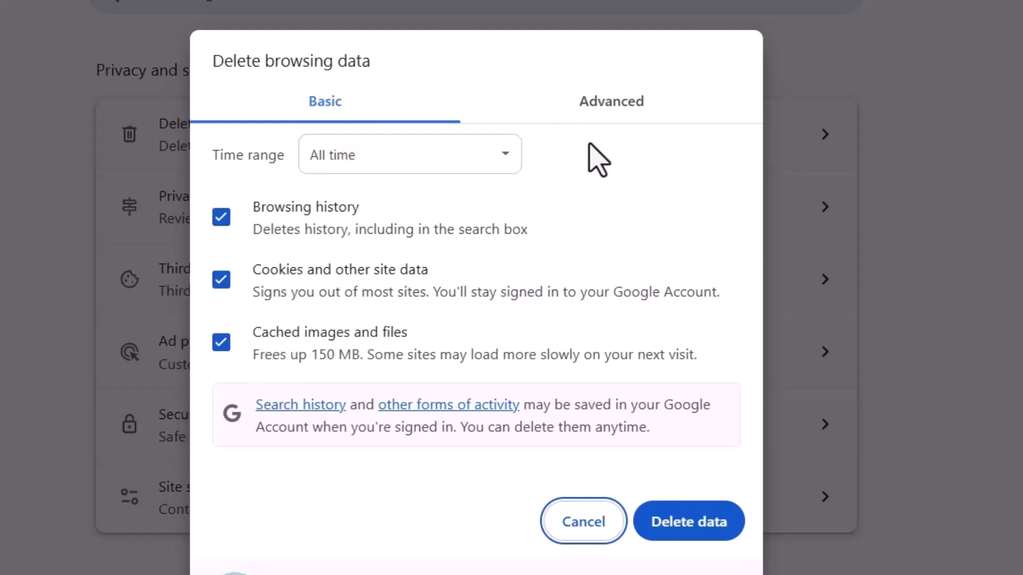
{"action": "left_click", "coordinate": [610, 121]}
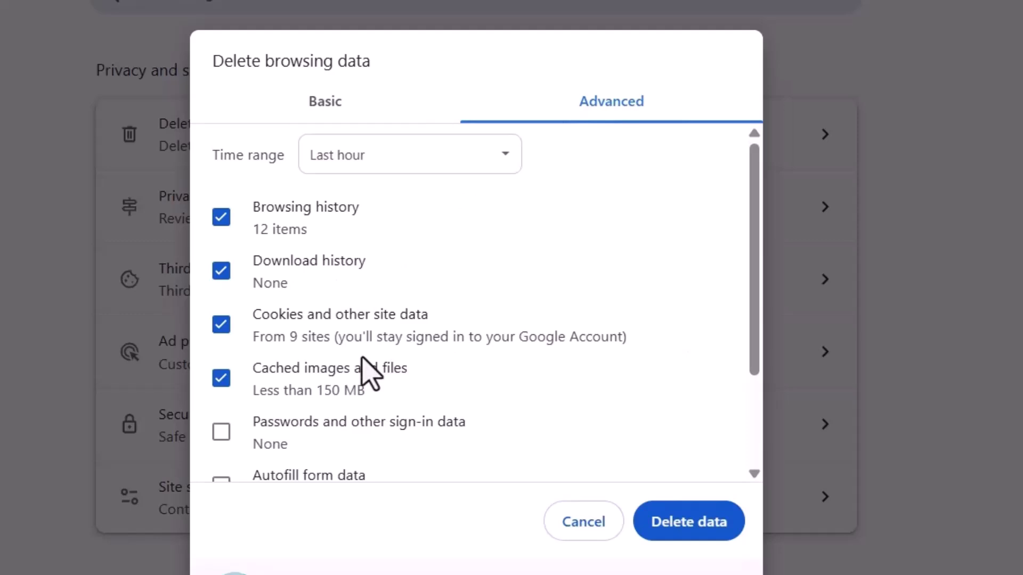
{"action": "scroll", "coordinate": [366, 369], "scroll_direction": "down", "scroll_amount": 2}
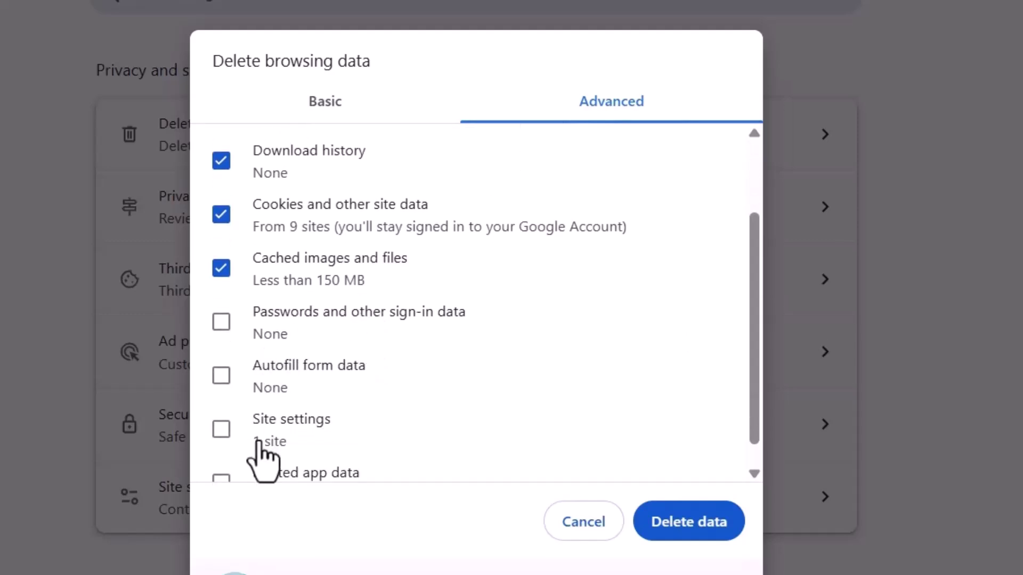
{"action": "scroll", "coordinate": [264, 460], "scroll_direction": "down", "scroll_amount": 1}
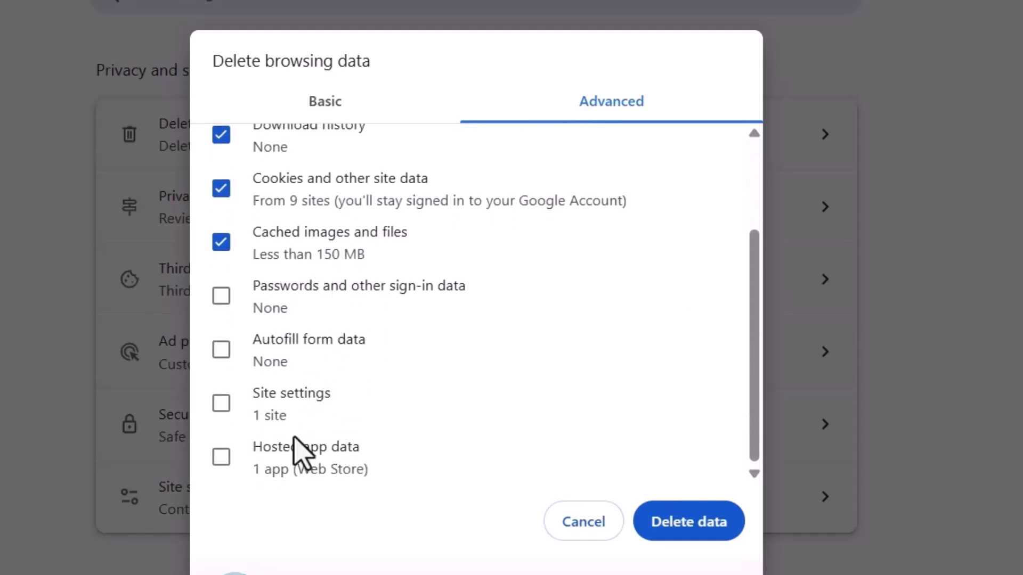
{"action": "scroll", "coordinate": [336, 280], "scroll_direction": "up", "scroll_amount": 3}
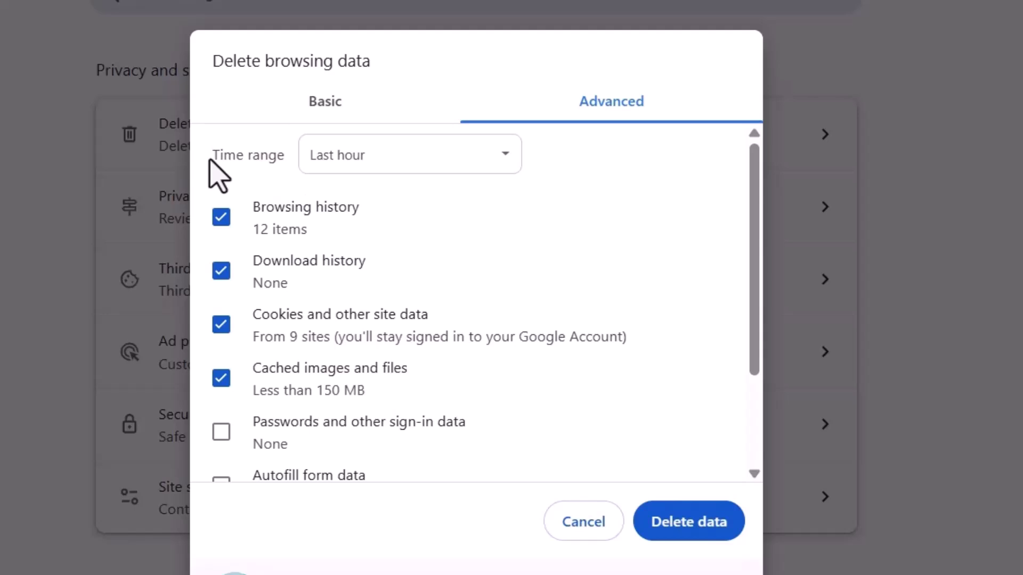
{"action": "left_click", "coordinate": [378, 167]}
{"action": "left_click", "coordinate": [352, 297]}
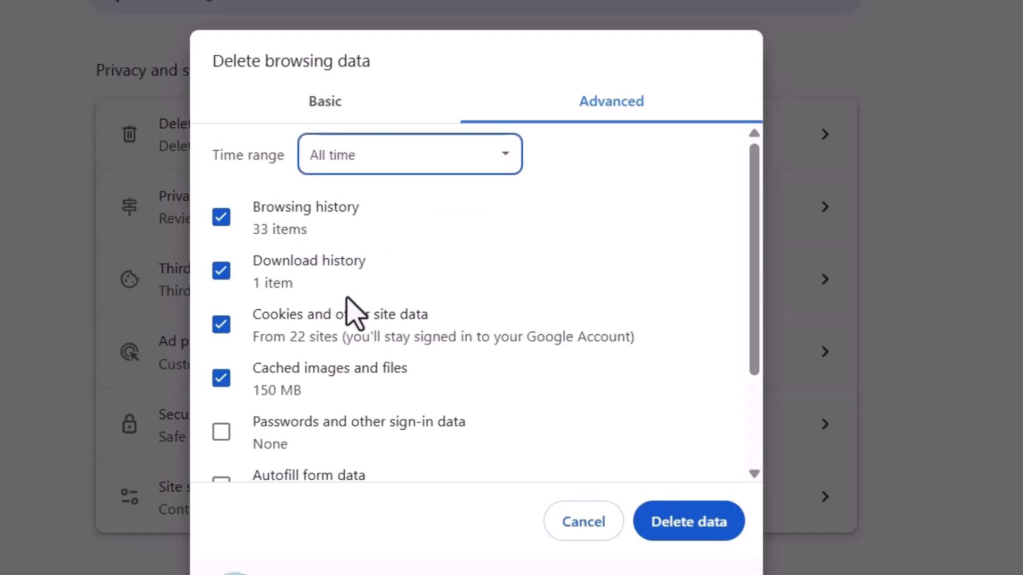
{"action": "left_click", "coordinate": [670, 527]}
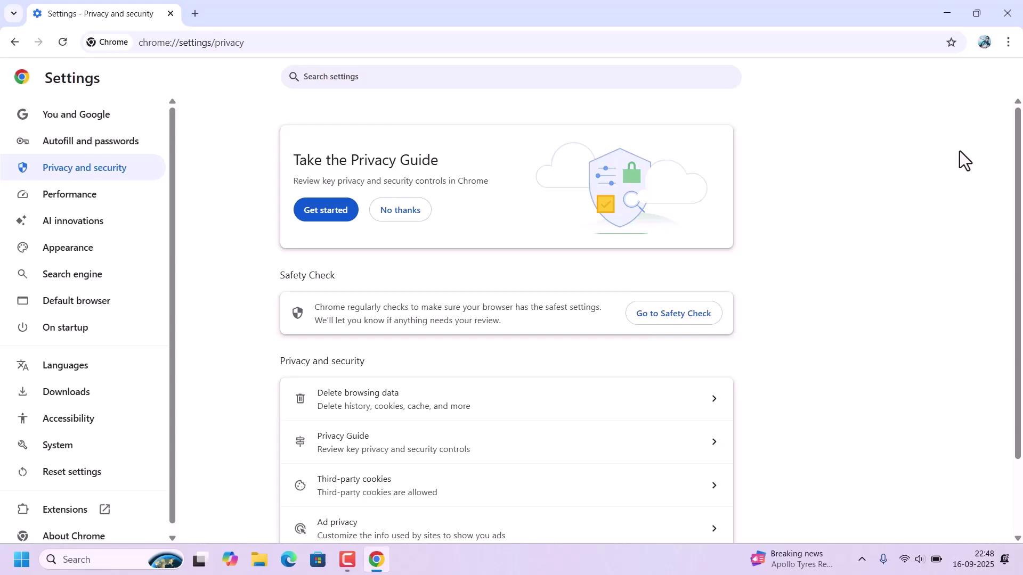
- Restart Chrome, go to chrome://extensions and remove the Free VPN Proxy - VPNLY extension
{"action": "left_click", "coordinate": [1012, 12]}
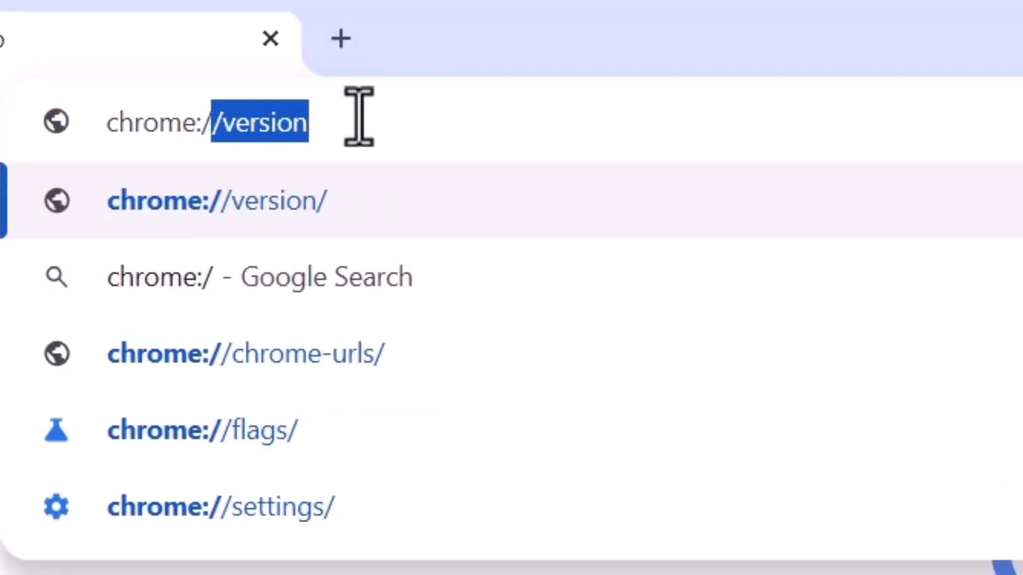
{"action": "type", "text": "/exte"}
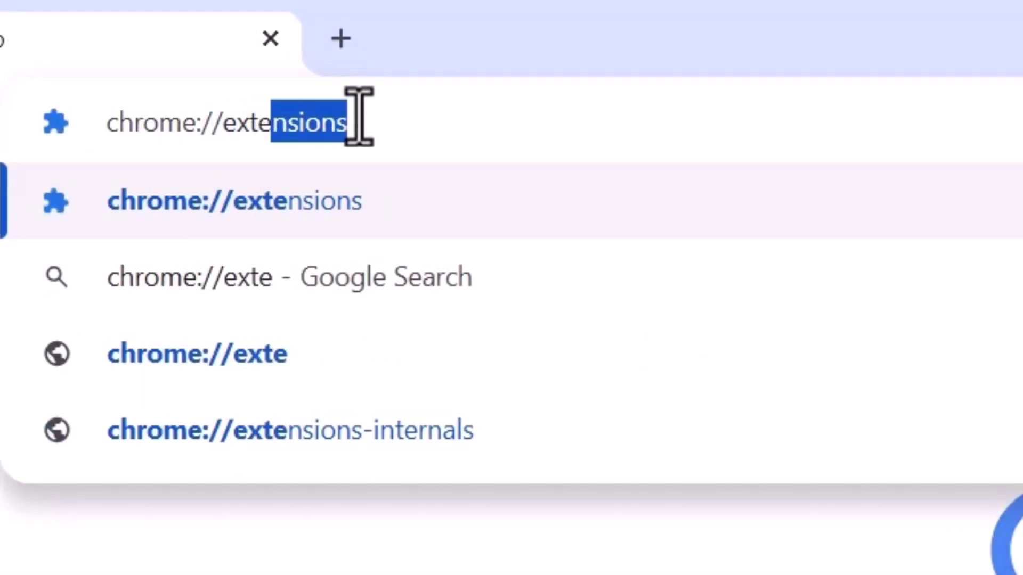
{"action": "type", "text": "nsions"}
{"action": "key", "text": "Return"}
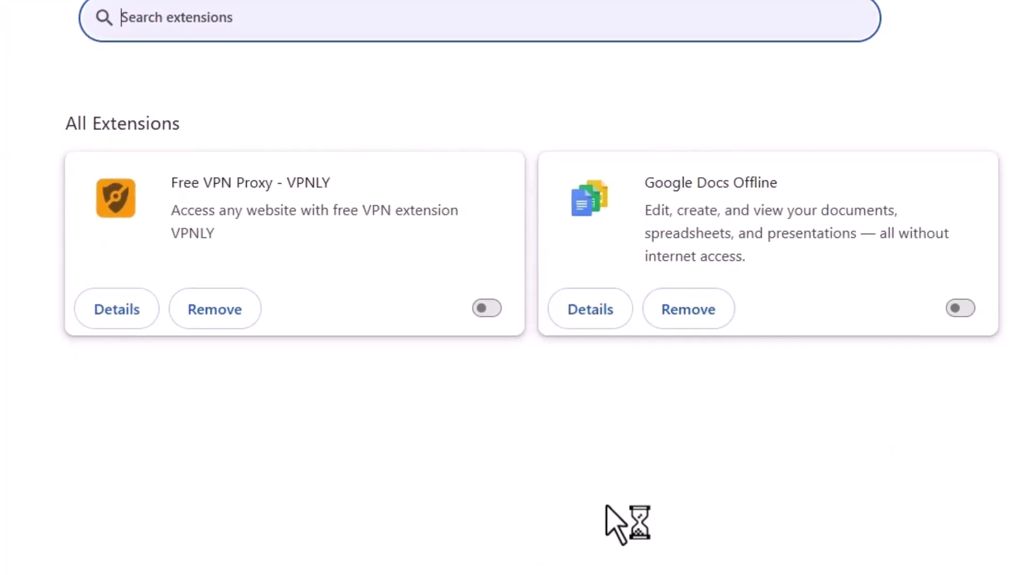
{"action": "left_click", "coordinate": [144, 294]}
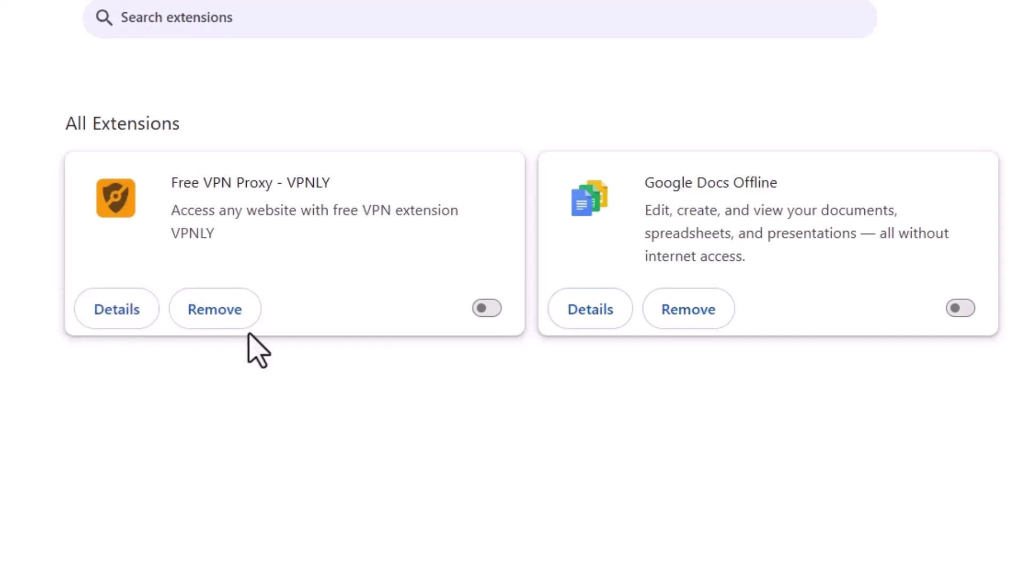
{"action": "left_click", "coordinate": [487, 309]}
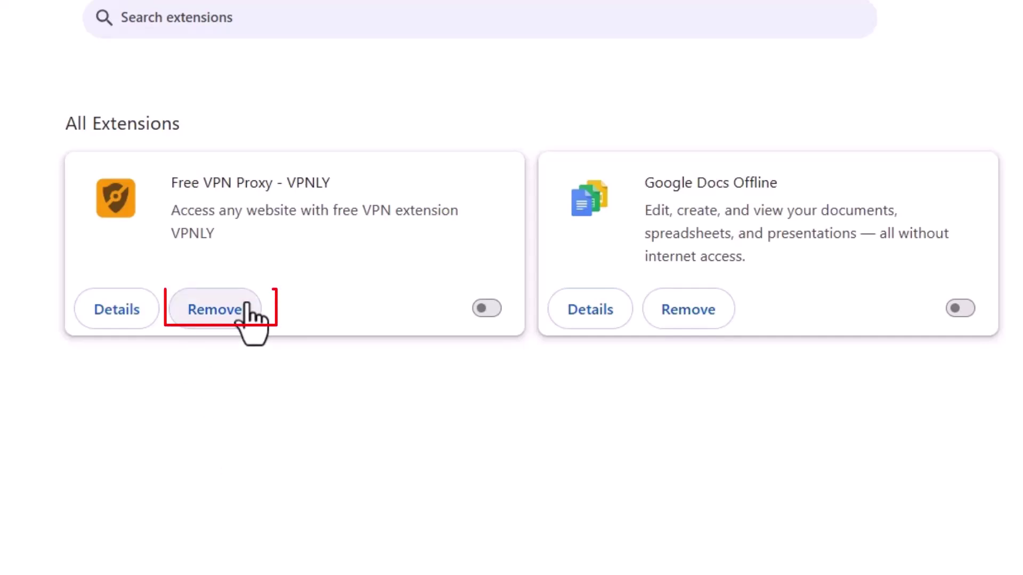
{"action": "left_click", "coordinate": [213, 313]}
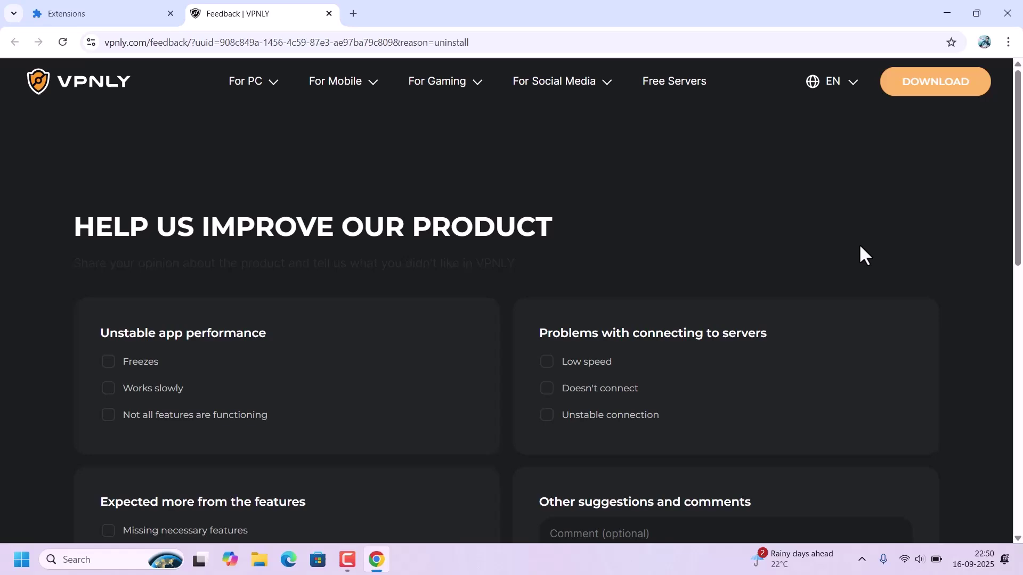
- Restart Chrome and view About Google Chrome, showing version 140.0.7339.128 is up to date
{"action": "left_click", "coordinate": [1007, 14]}
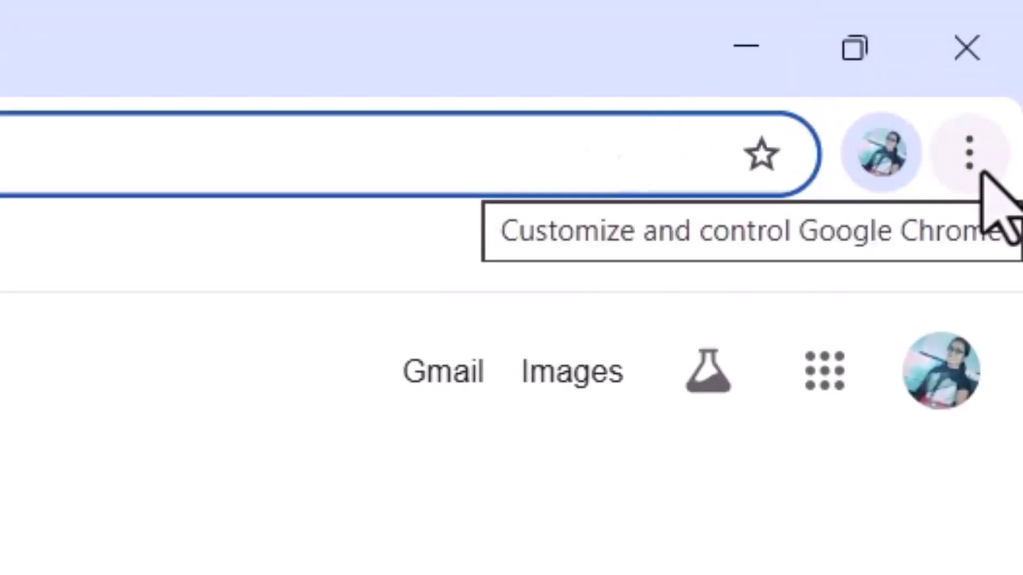
{"action": "left_click", "coordinate": [982, 169]}
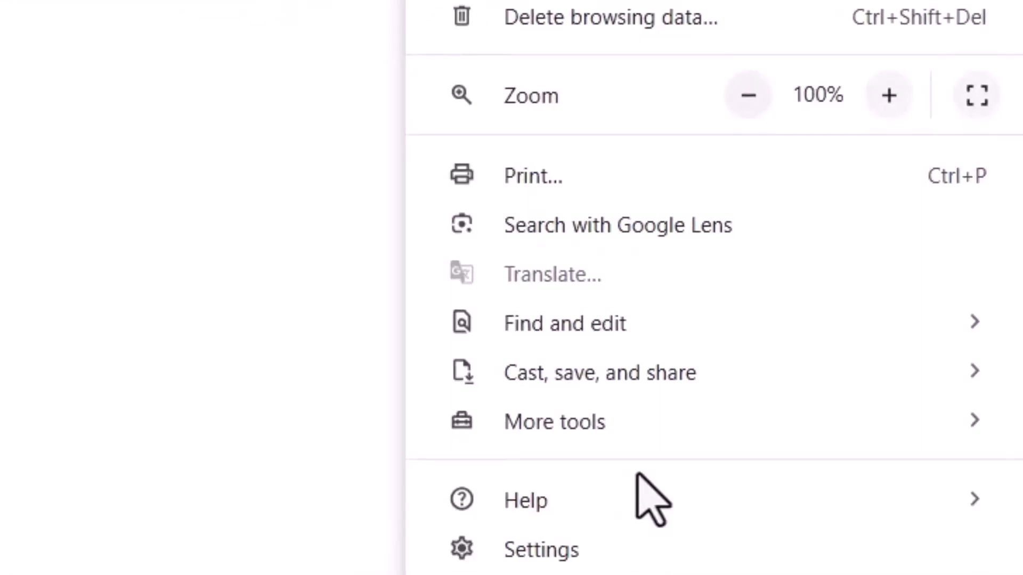
{"action": "mouse_move", "coordinate": [546, 358]}
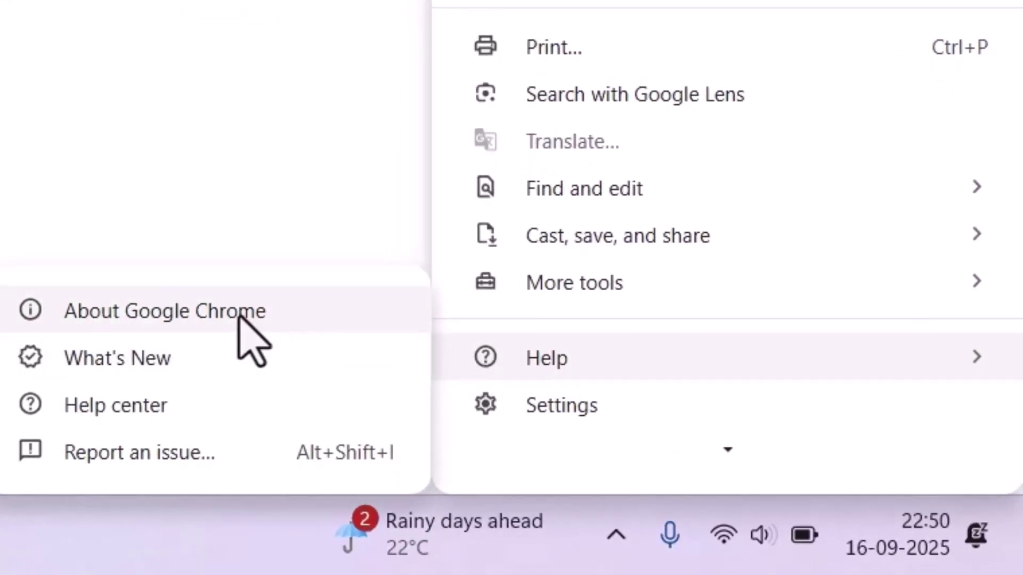
{"action": "left_click", "coordinate": [241, 313]}
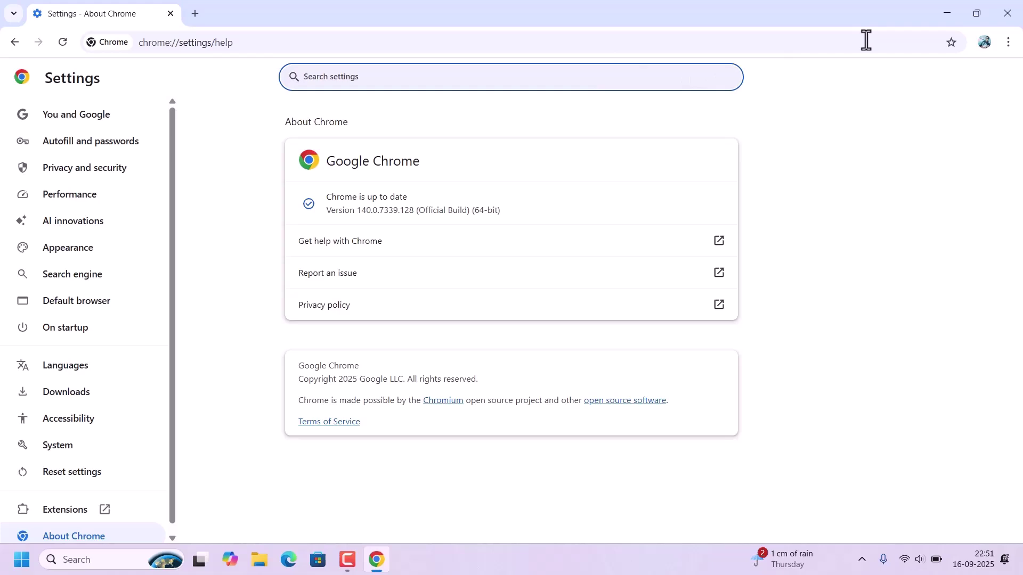
- Relaunch Chrome, reset its settings to the original defaults, then close the window
{"action": "left_click", "coordinate": [1008, 19]}
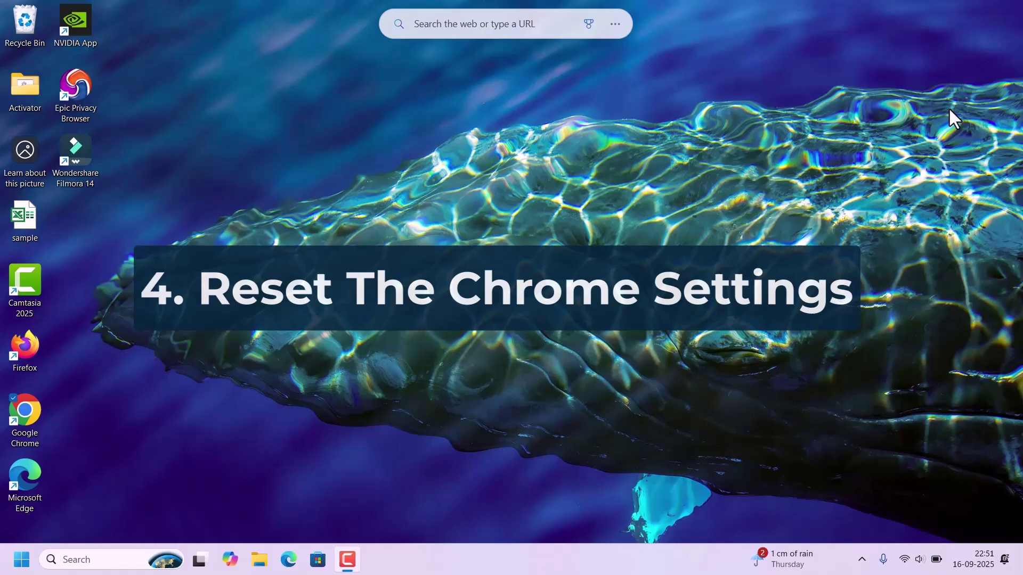
{"action": "double_click", "coordinate": [29, 421]}
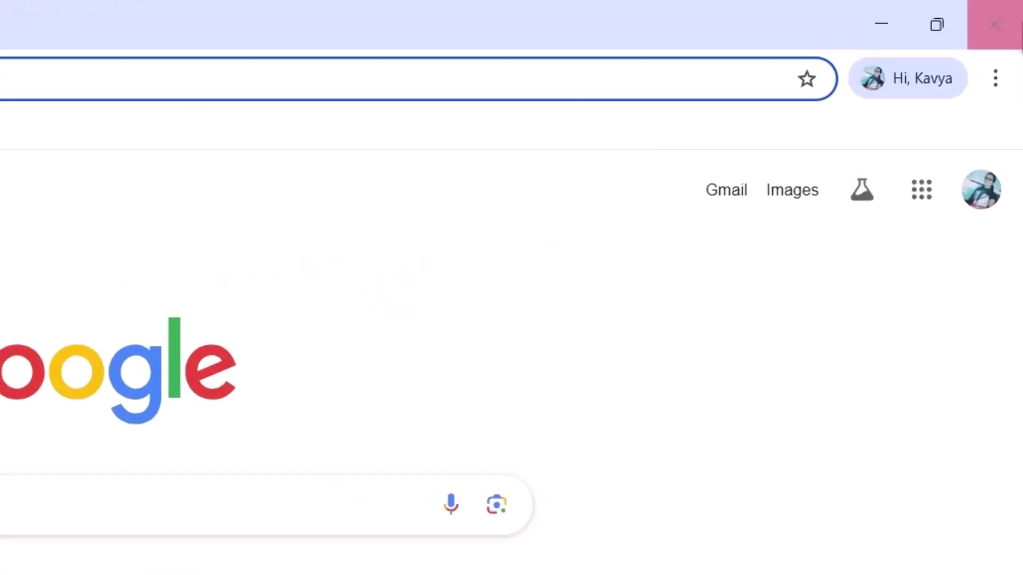
{"action": "left_click", "coordinate": [979, 128]}
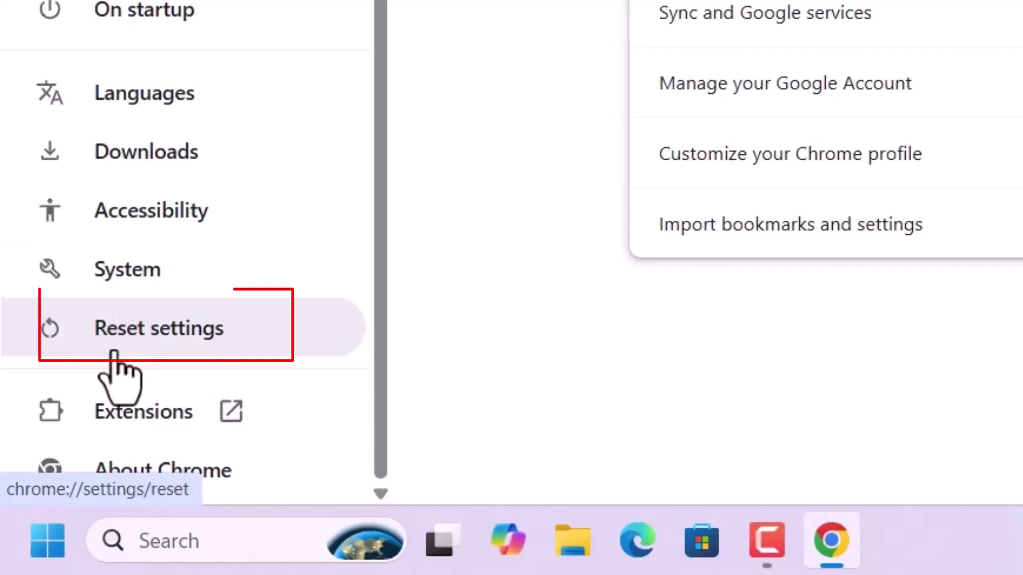
{"action": "left_click", "coordinate": [113, 353]}
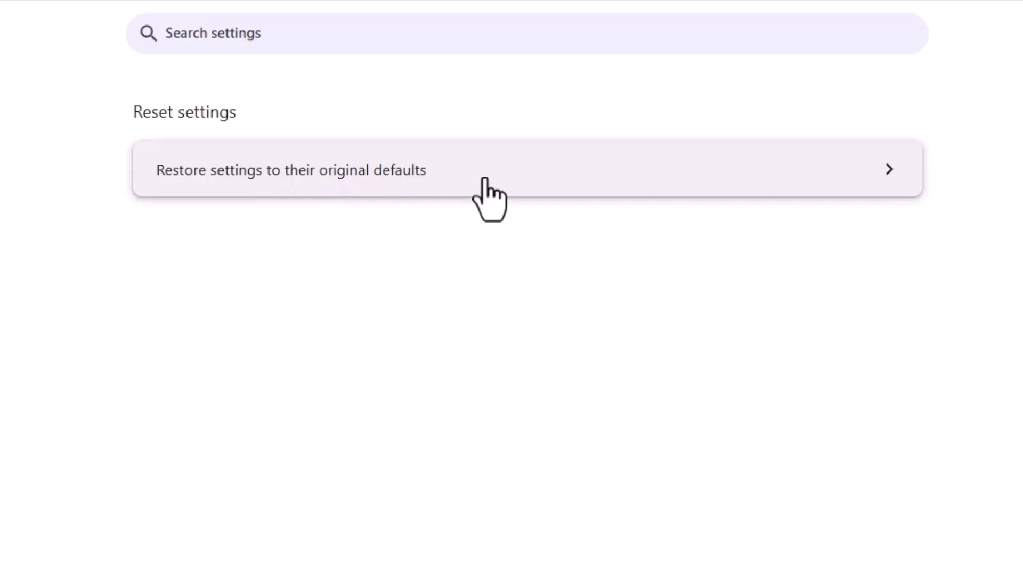
{"action": "left_click", "coordinate": [488, 196]}
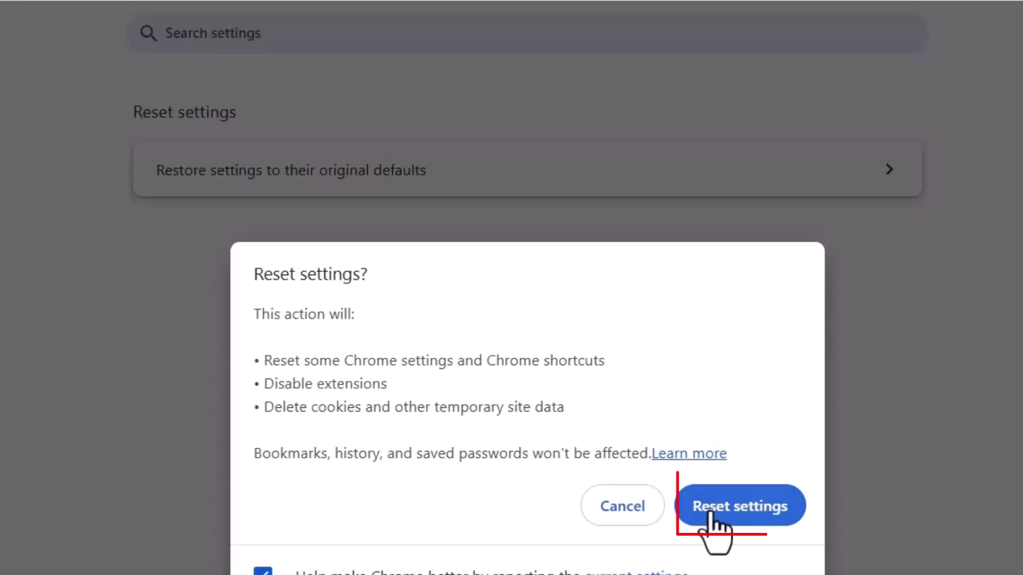
{"action": "left_click", "coordinate": [711, 511]}
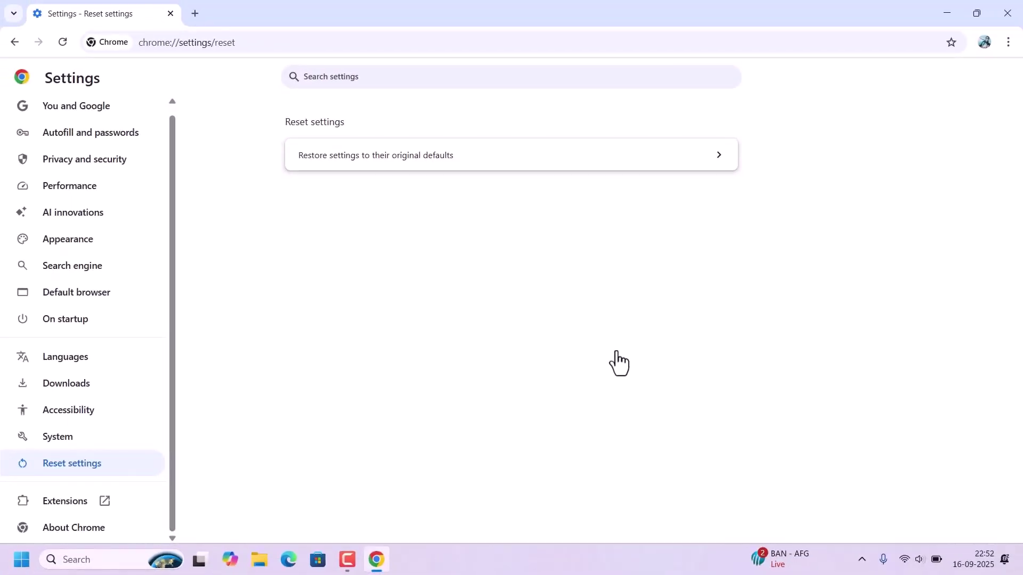
{"action": "left_click", "coordinate": [1003, 15]}
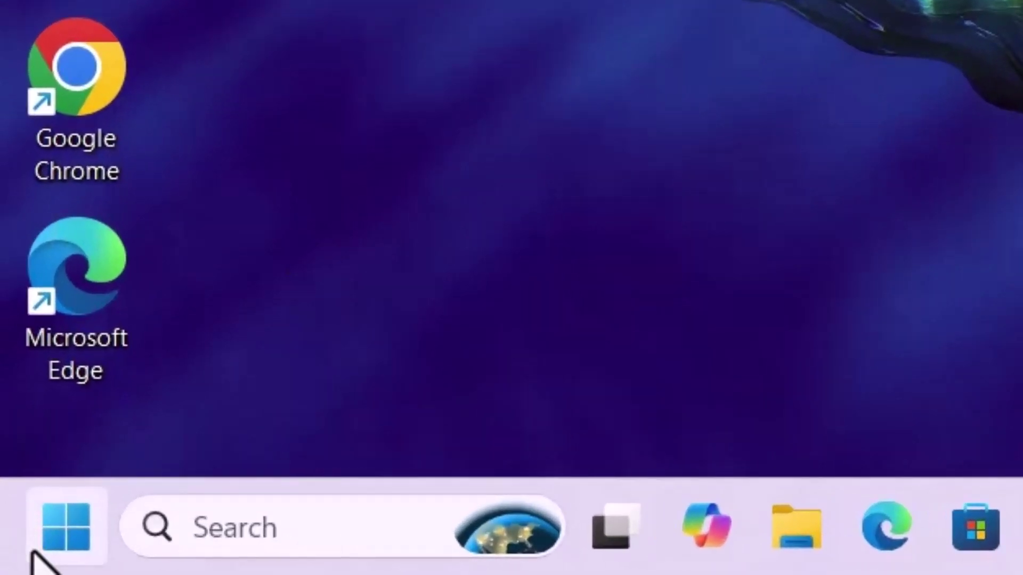
- Go to Installed apps under Apps in Windows Settings
{"action": "left_click", "coordinate": [48, 536]}
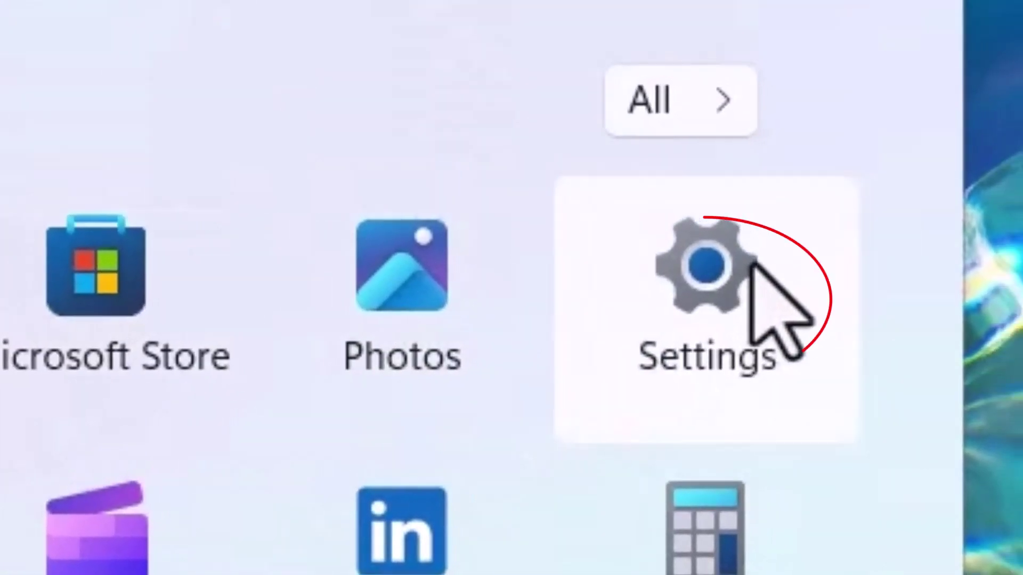
{"action": "left_click", "coordinate": [751, 263]}
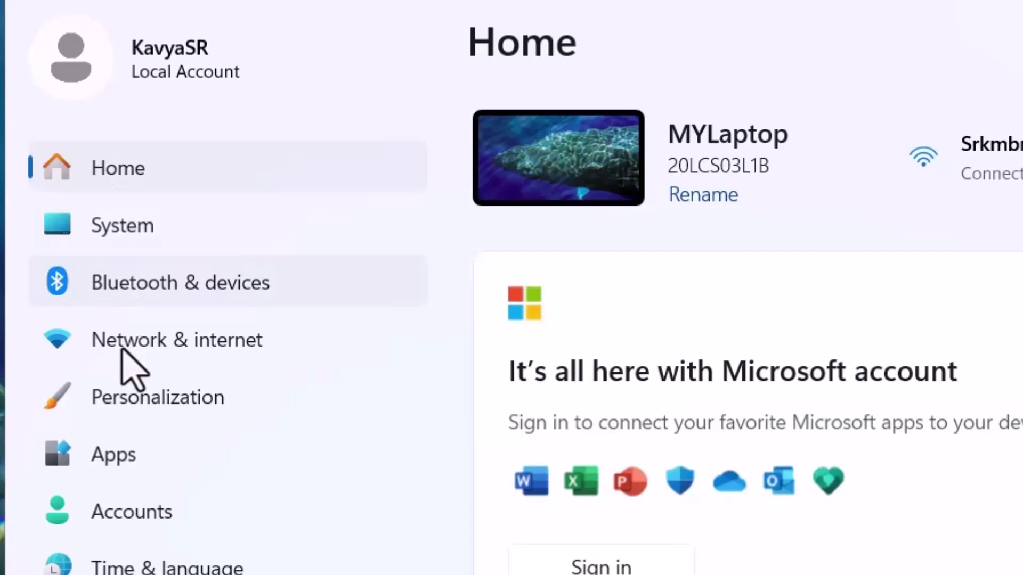
{"action": "left_click", "coordinate": [116, 455]}
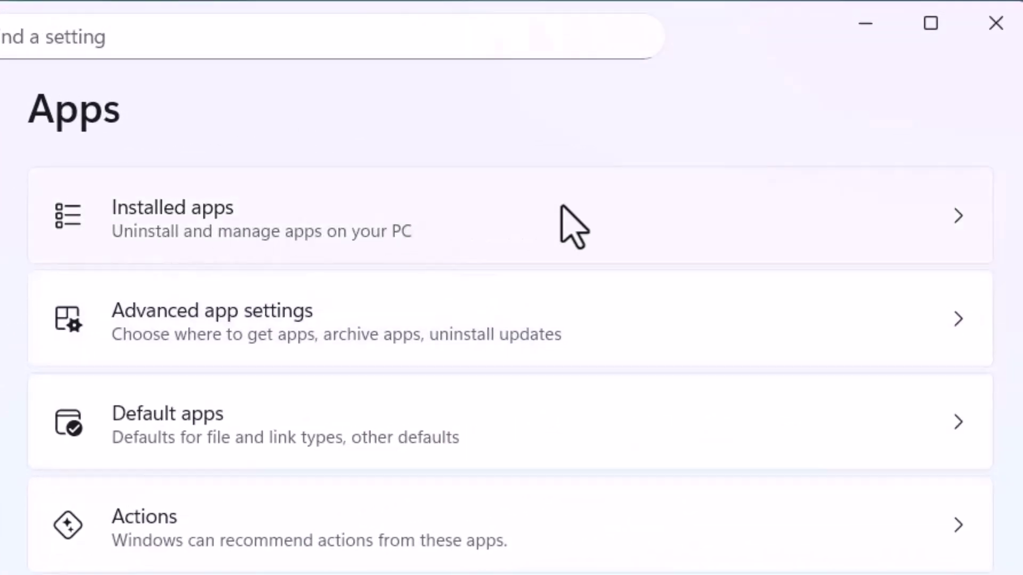
{"action": "left_click", "coordinate": [561, 205]}
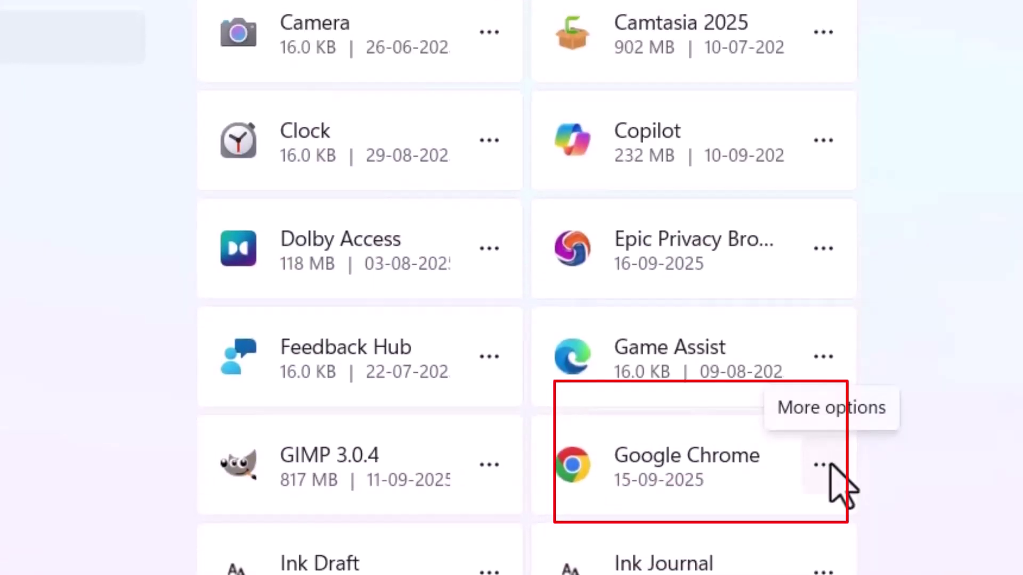
- Uninstall Google Chrome, confirming twice, and close the uninstall survey window
{"action": "left_click", "coordinate": [824, 465]}
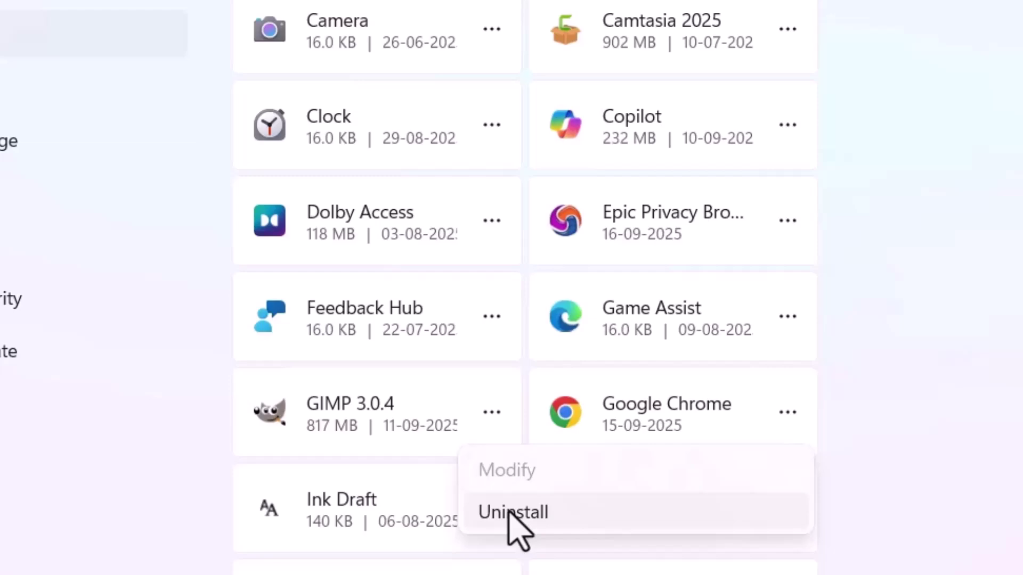
{"action": "left_click", "coordinate": [511, 515]}
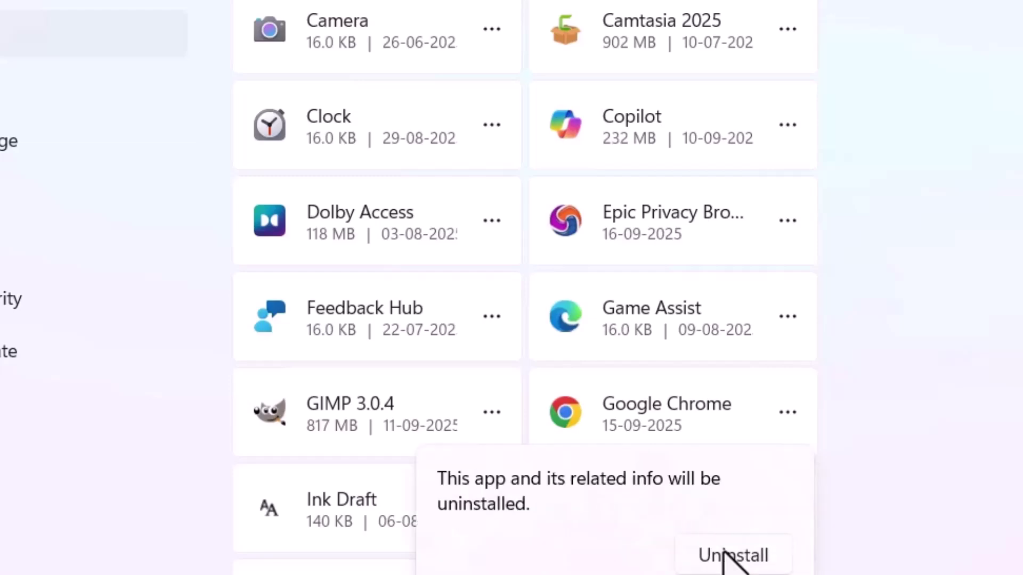
{"action": "left_click", "coordinate": [729, 555]}
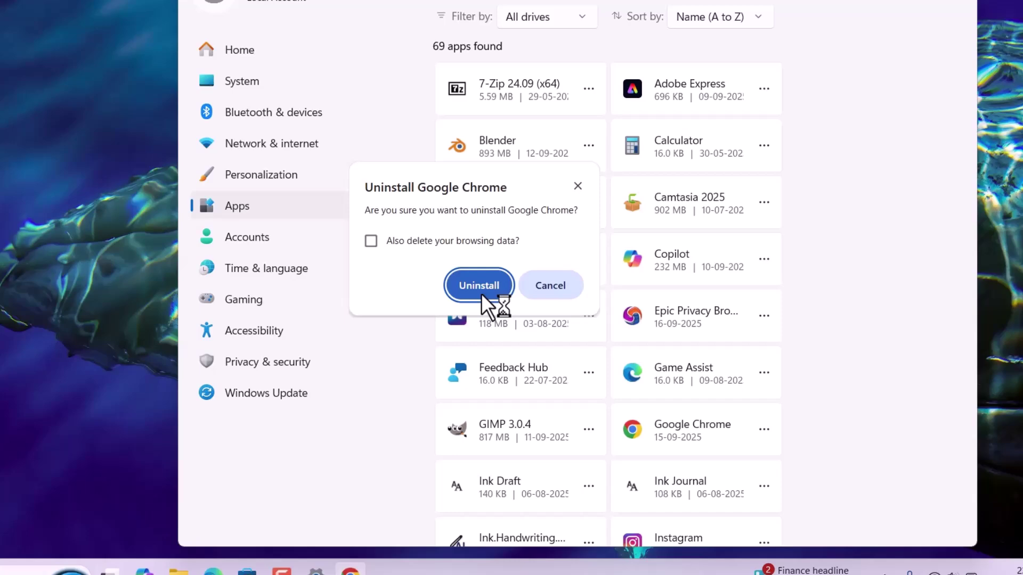
{"action": "left_click", "coordinate": [447, 263]}
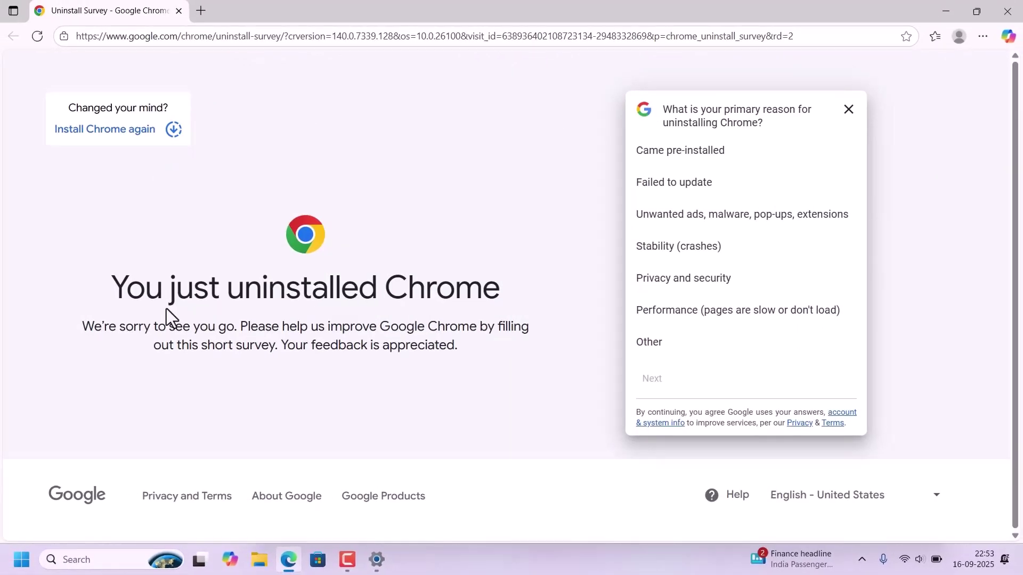
{"action": "left_click", "coordinate": [1009, 18]}
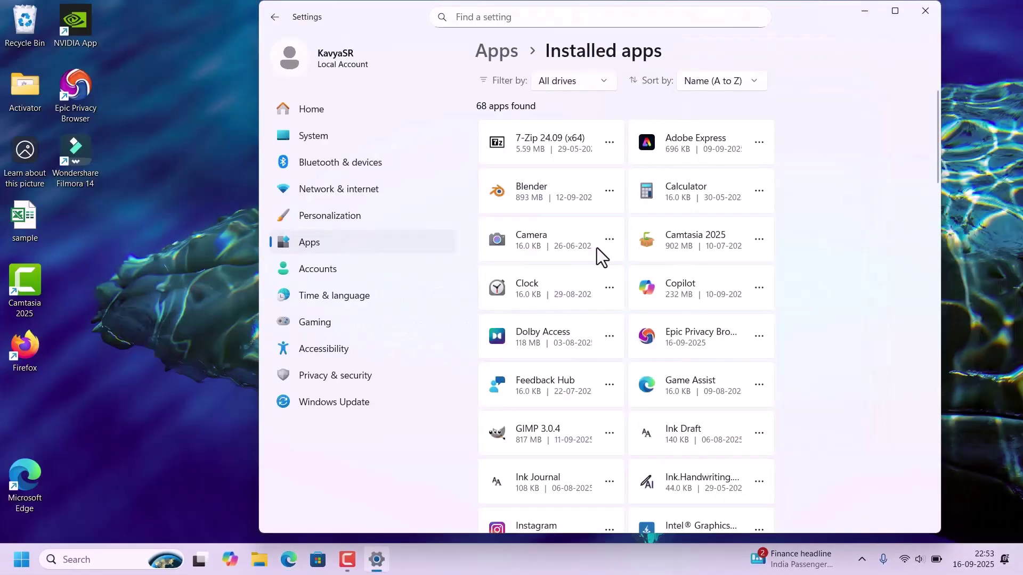
- Close Settings and load google.com/chrome in Edge to get ChromeSetup (1).exe
{"action": "left_click", "coordinate": [924, 11]}
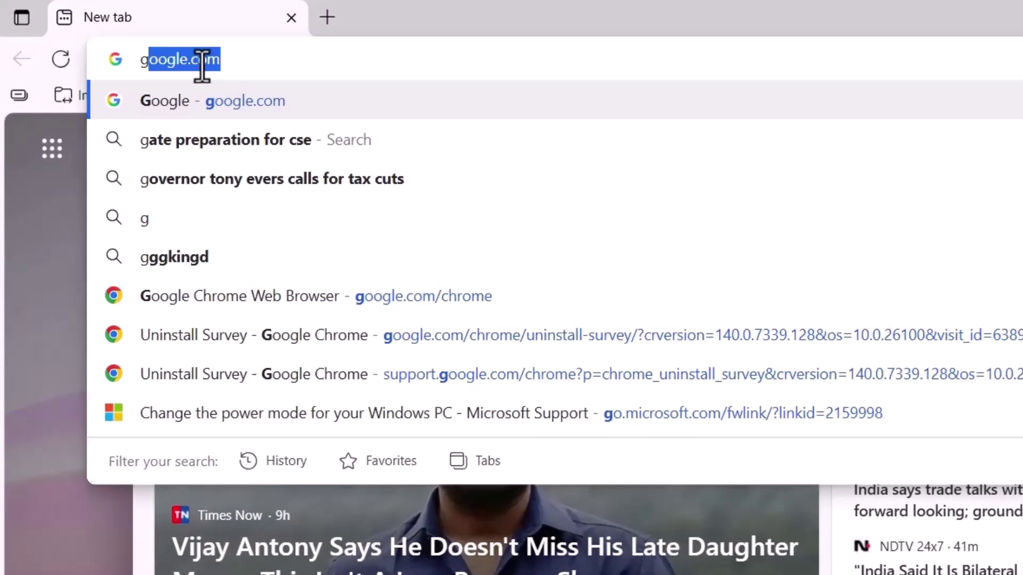
{"action": "type", "text": "oo"}
{"action": "type", "text": "gle"}
{"action": "type", "text": ".c"}
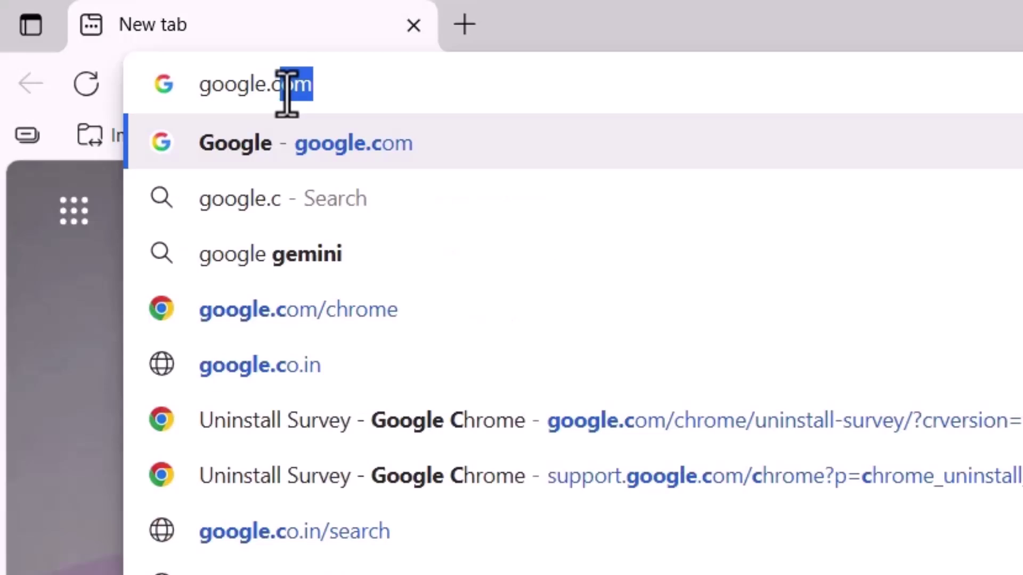
{"action": "type", "text": "om/"}
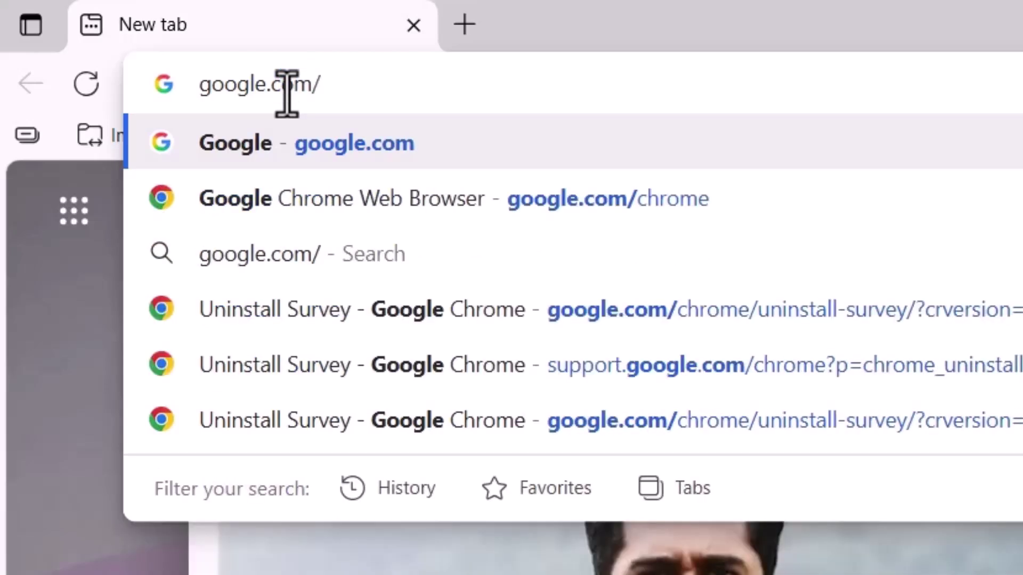
{"action": "type", "text": "chrome"}
{"action": "key", "text": "Return"}
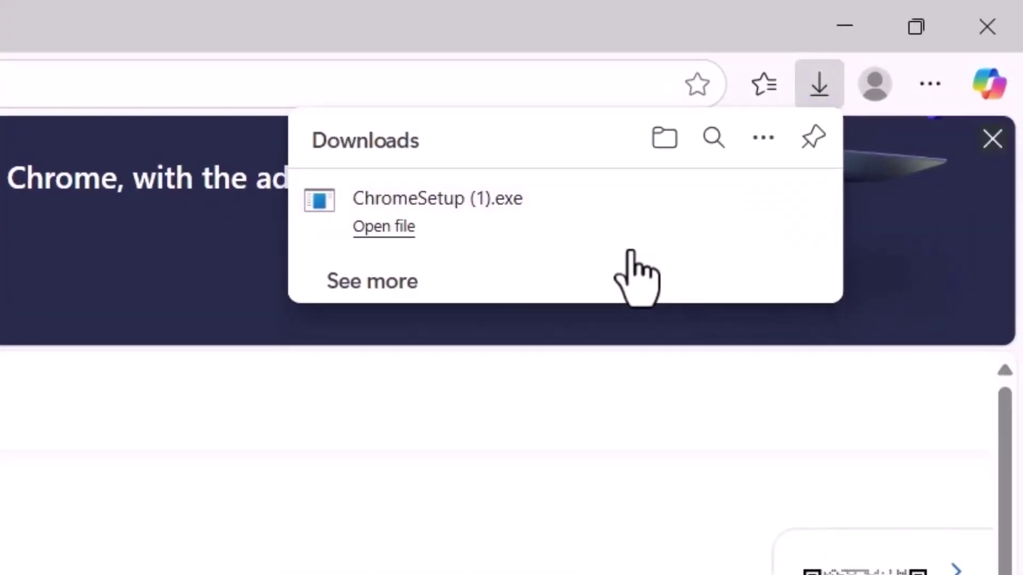
{"action": "mouse_move", "coordinate": [528, 212]}
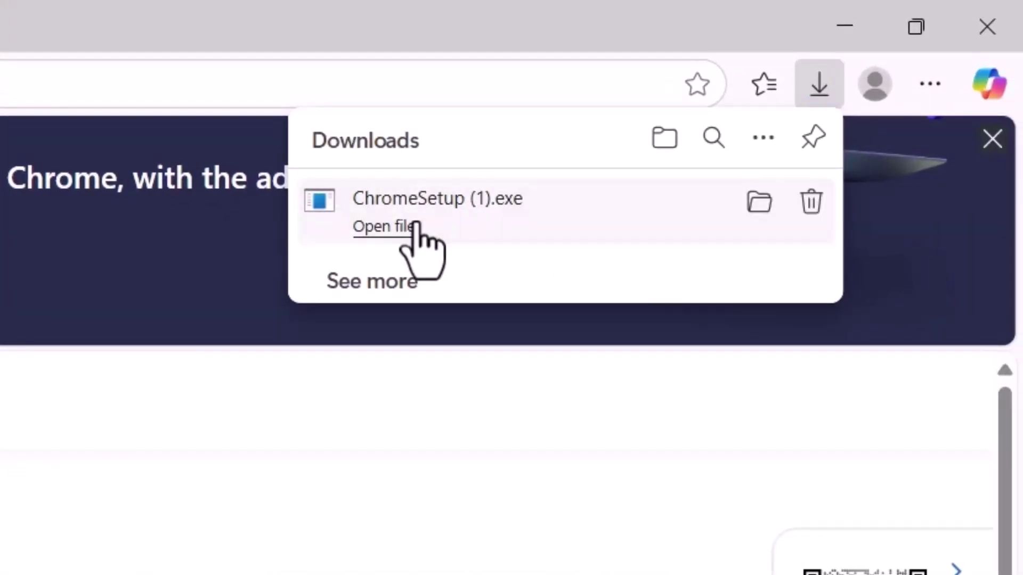
- Run ChromeSetup (1).exe from Edge's Downloads flyout to reinstall Chrome
{"action": "left_click", "coordinate": [415, 226]}
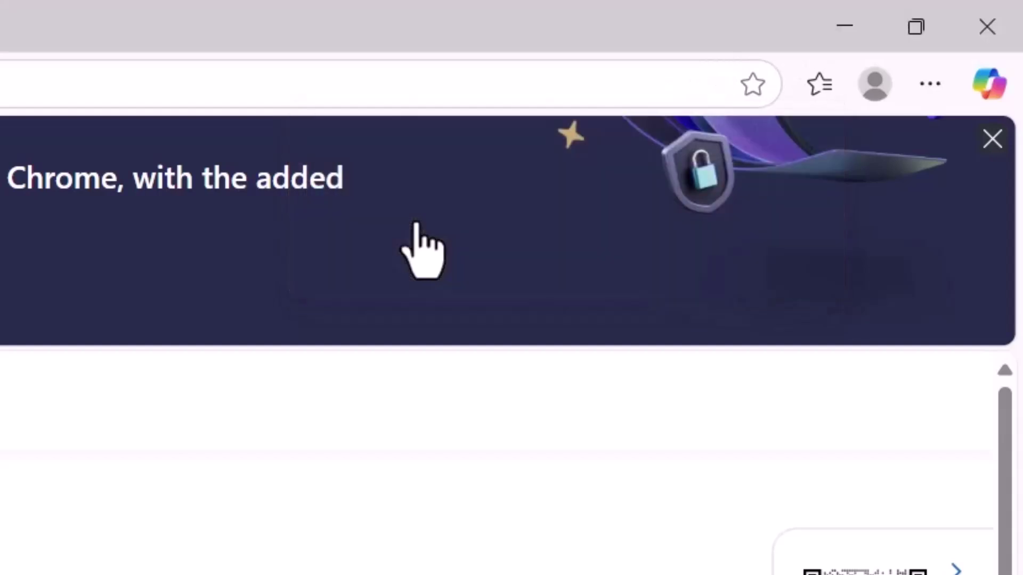